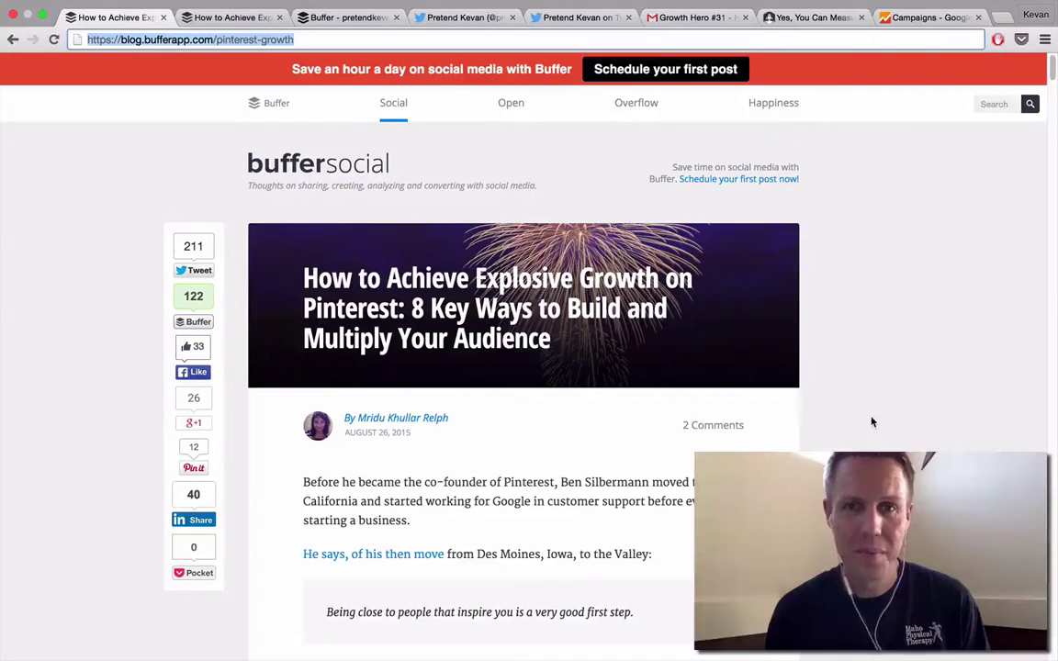
Compare the untagged blog post URL with its campaign-tagged copy, then go to Buffer's Link Shortening settings
click(897, 364)
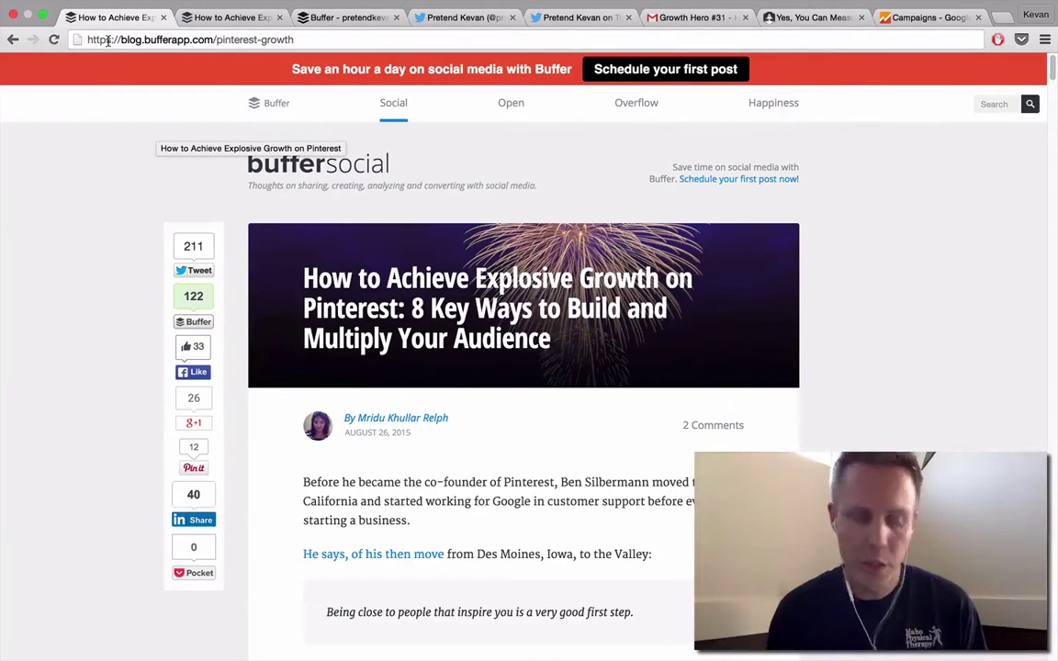
key(ctrl+Tab)
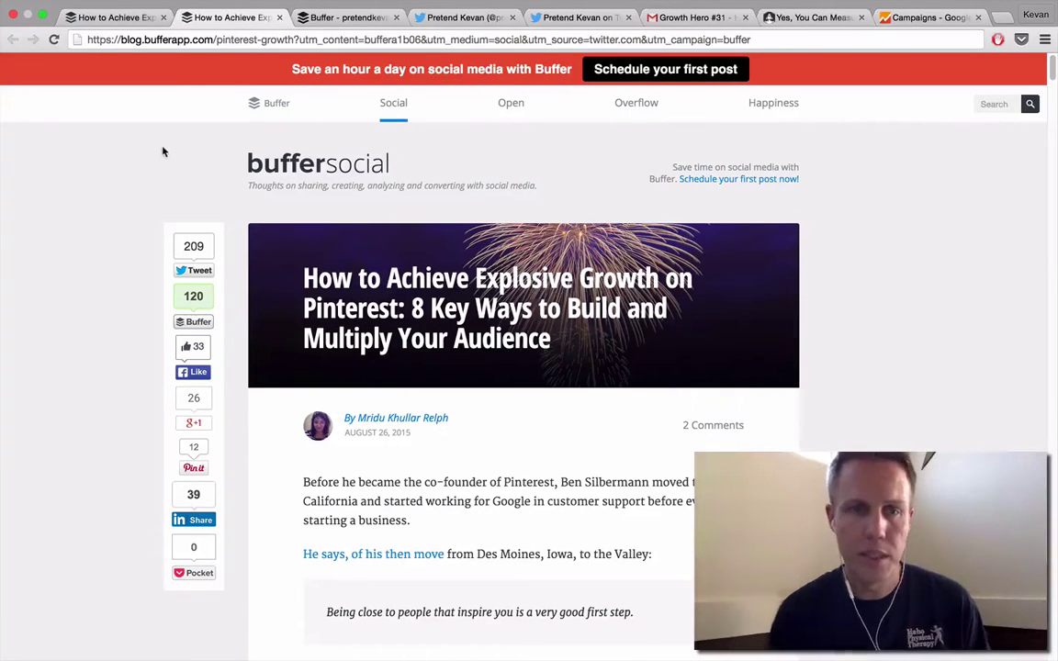
key(ctrl+shift+Tab)
key(ctrl+Tab)
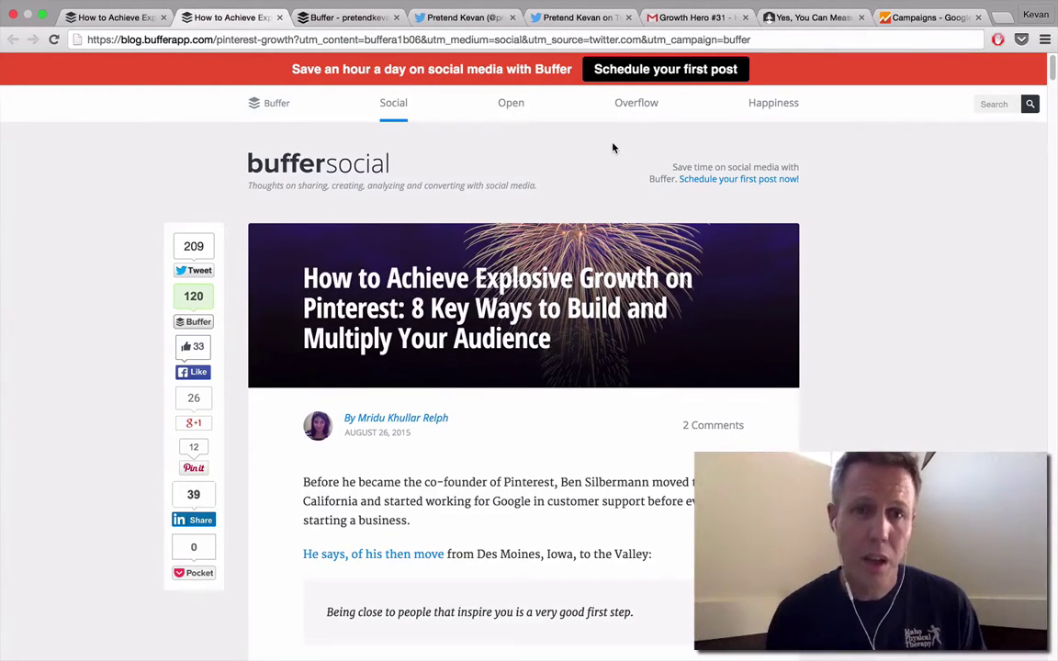
key(ctrl+Tab)
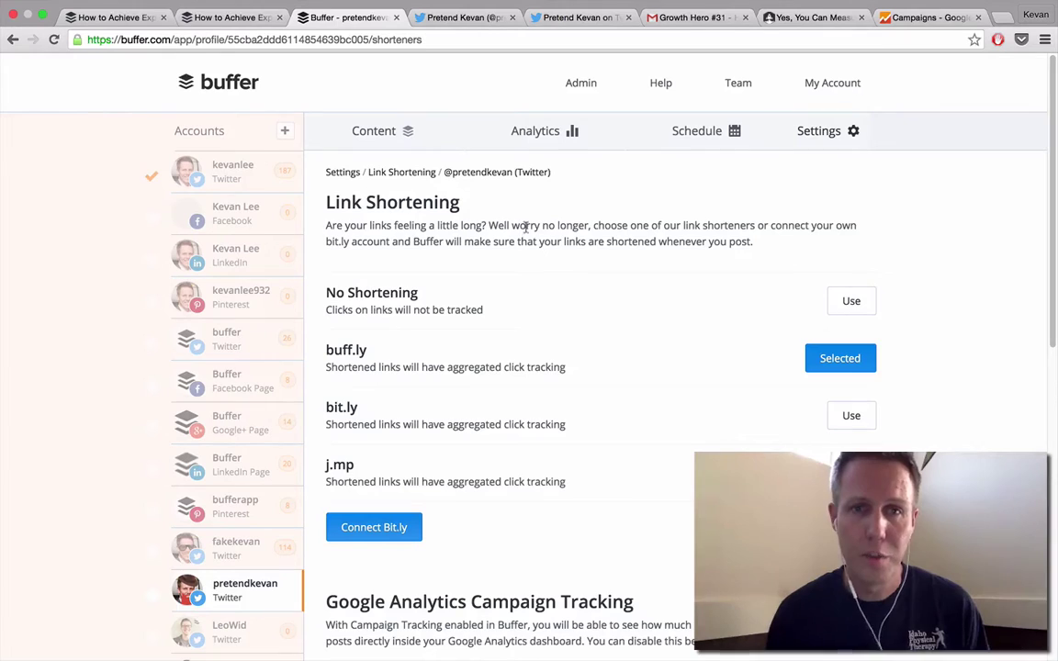
From the Twitter profile's settings, open Customize Campaign Tracking under Google Analytics Campaign Tracking
click(851, 131)
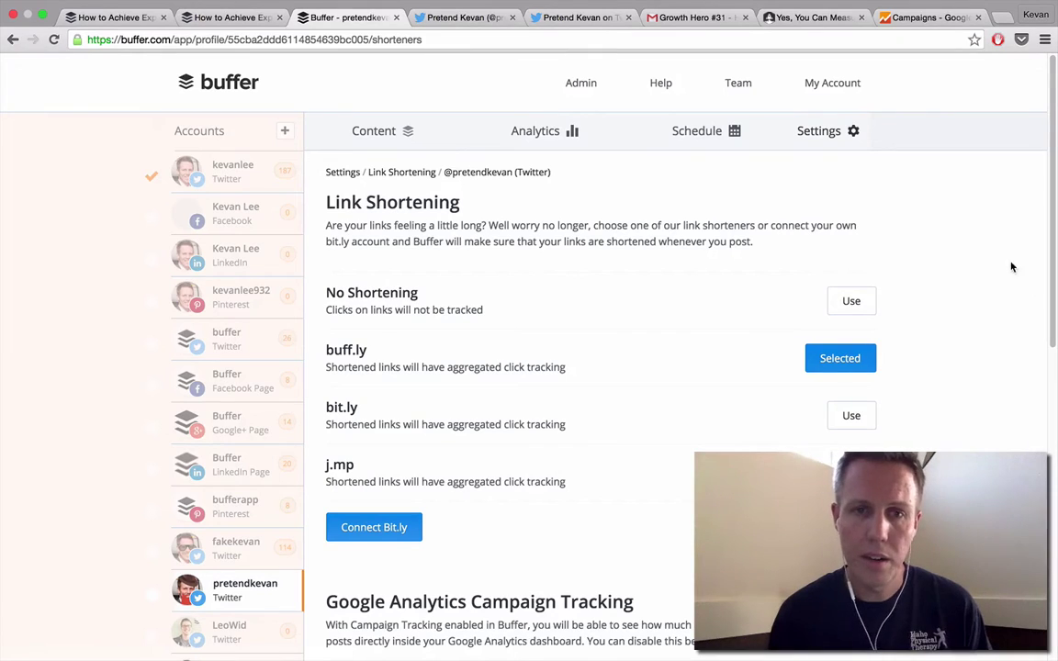
scroll(657, 255, down, 4)
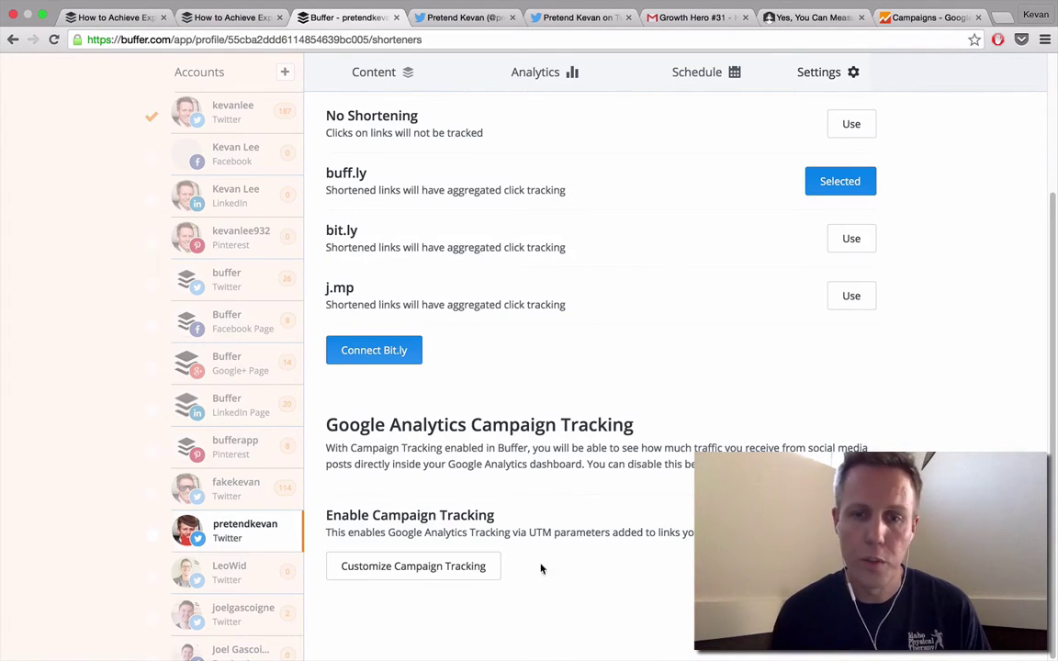
click(450, 566)
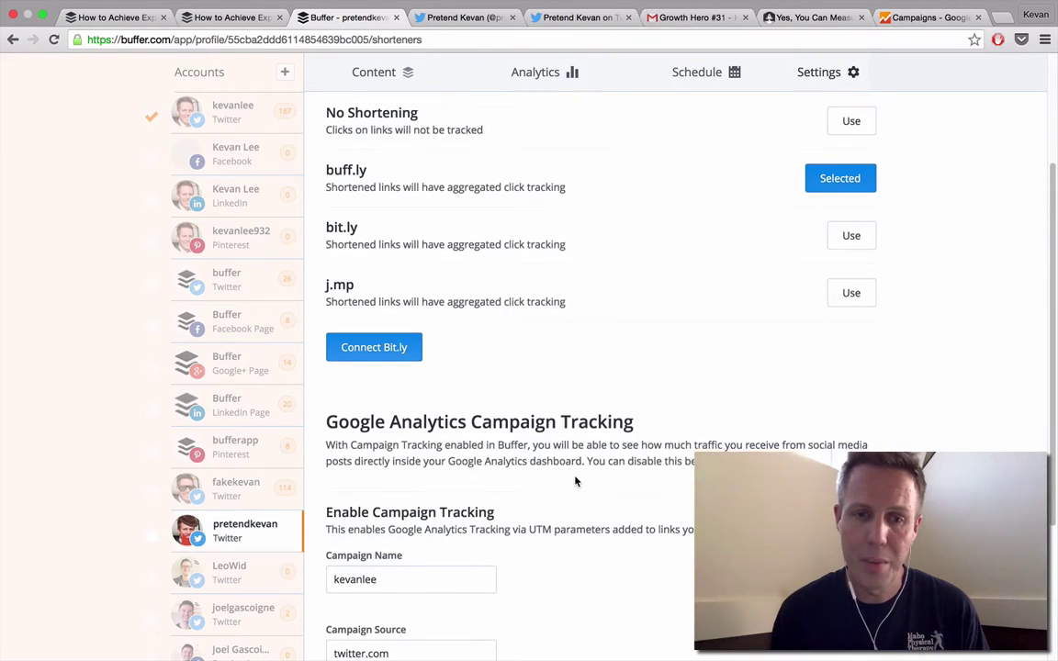
Change the campaign name to 'pretendkevan' and save the tracking settings with Update tracking
scroll(573, 479, down, 3)
drag(342, 431, 390, 433)
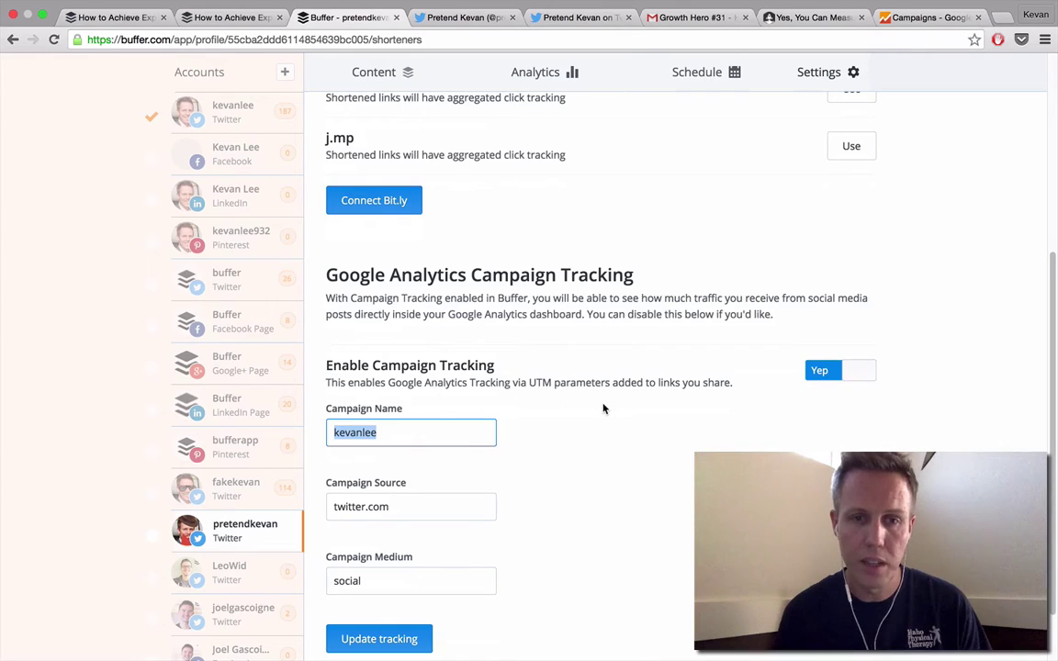
key(BackSpace)
text(buffer)
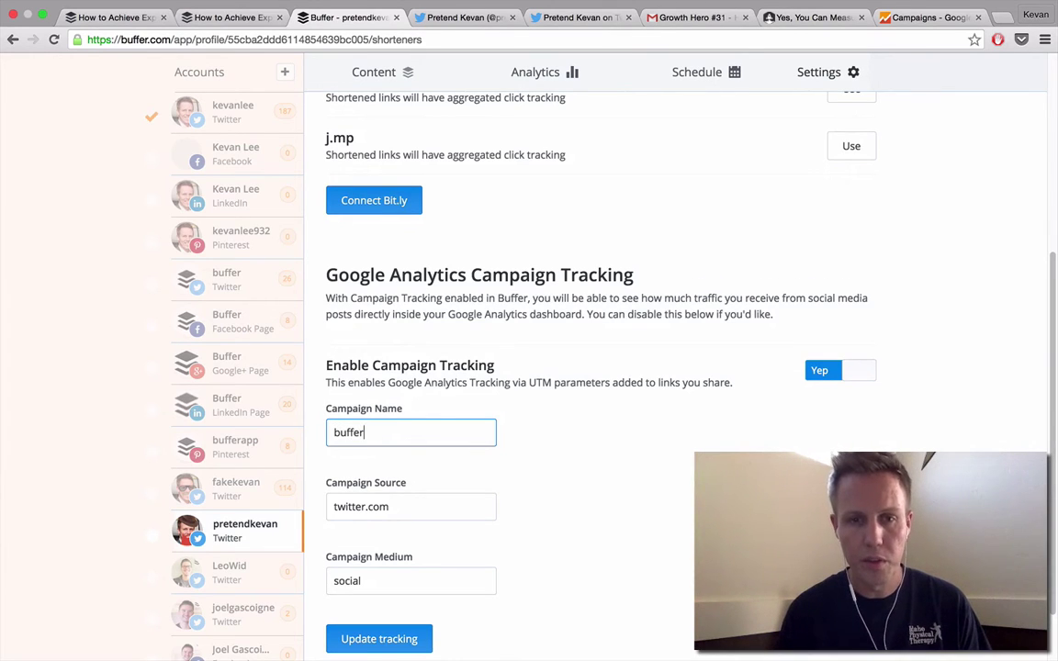
key(Tab)
key(shift+Tab)
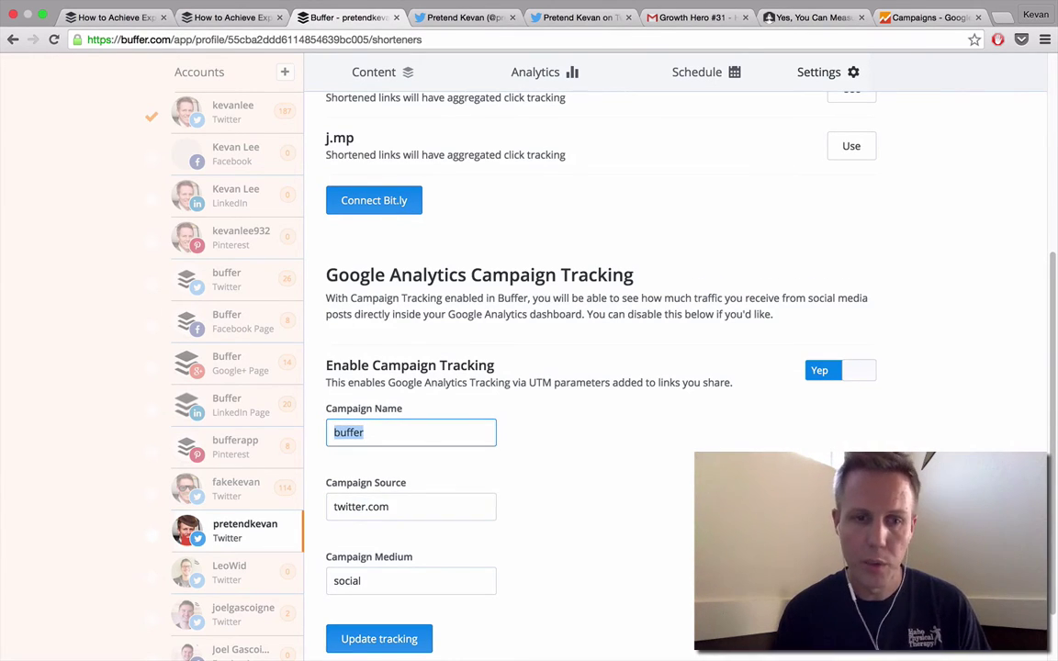
text(prete)
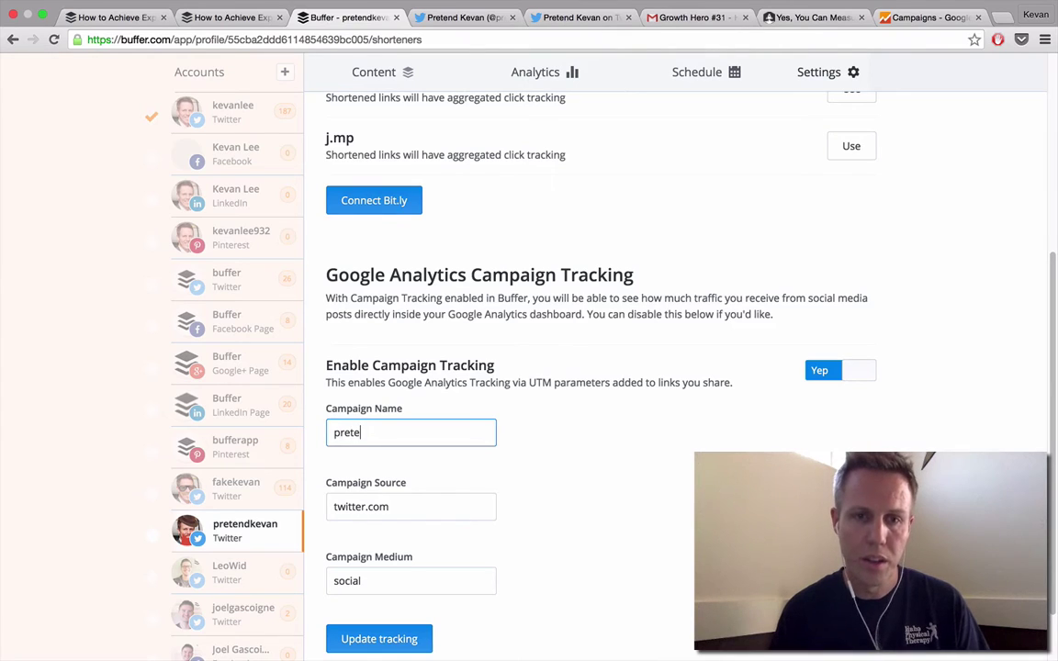
text(ndkevan)
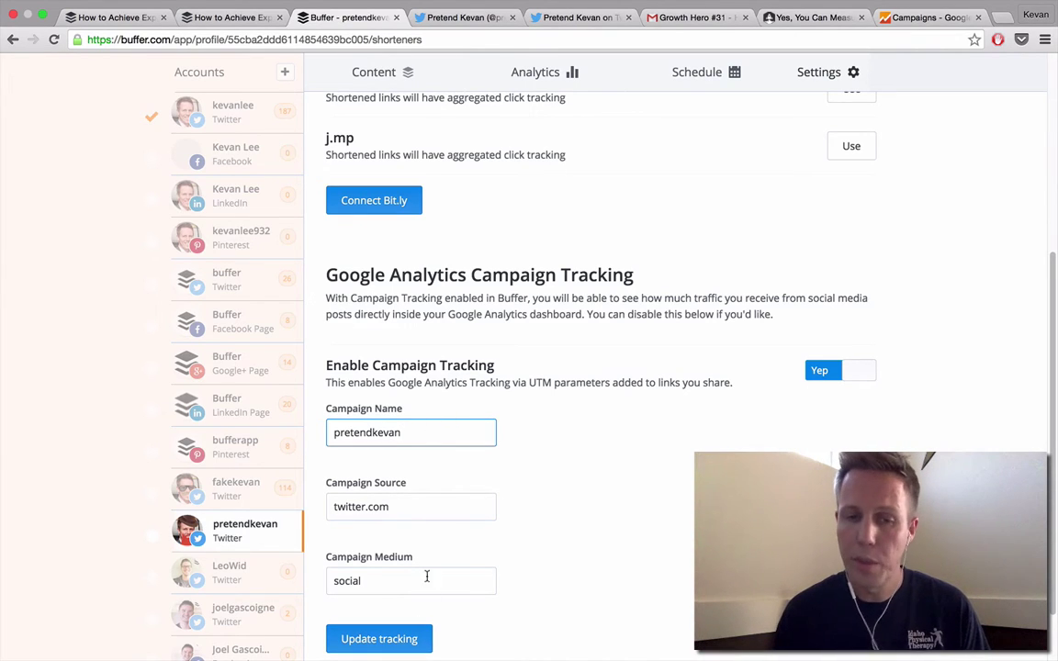
click(378, 637)
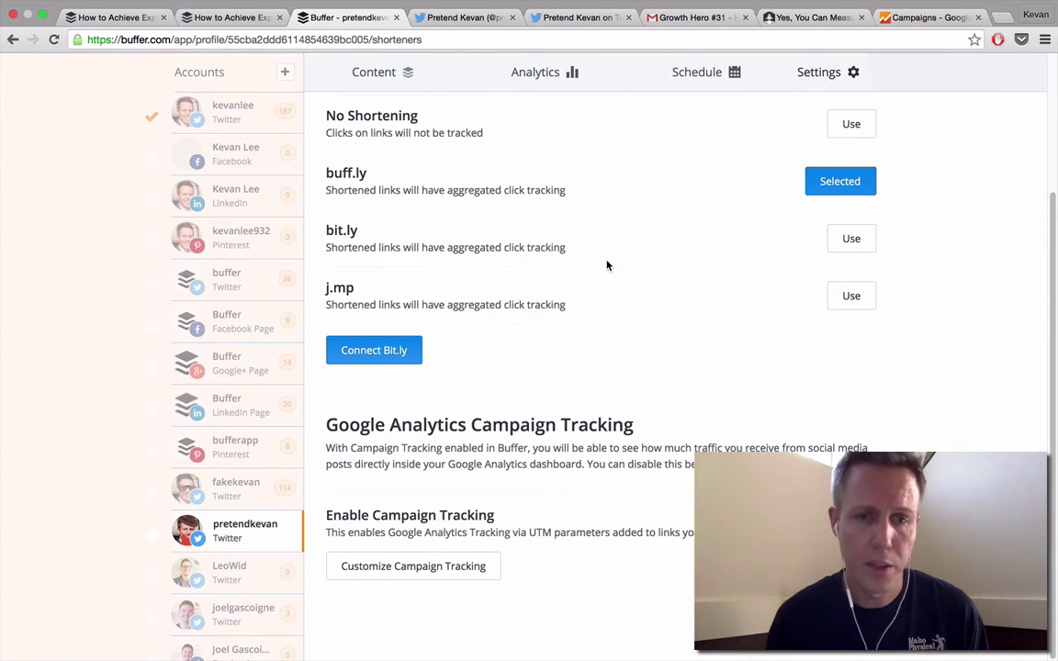
key(ctrl+Tab)
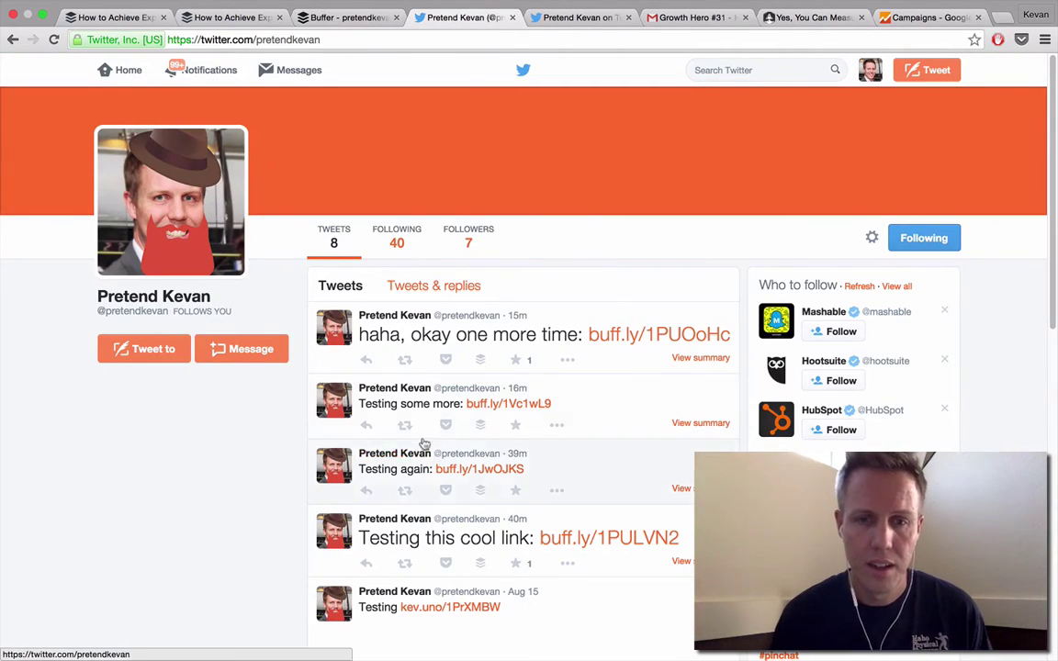
Open the buff.ly link in the 'Testing this cool link' tweet to load the tagged blog post
click(603, 541)
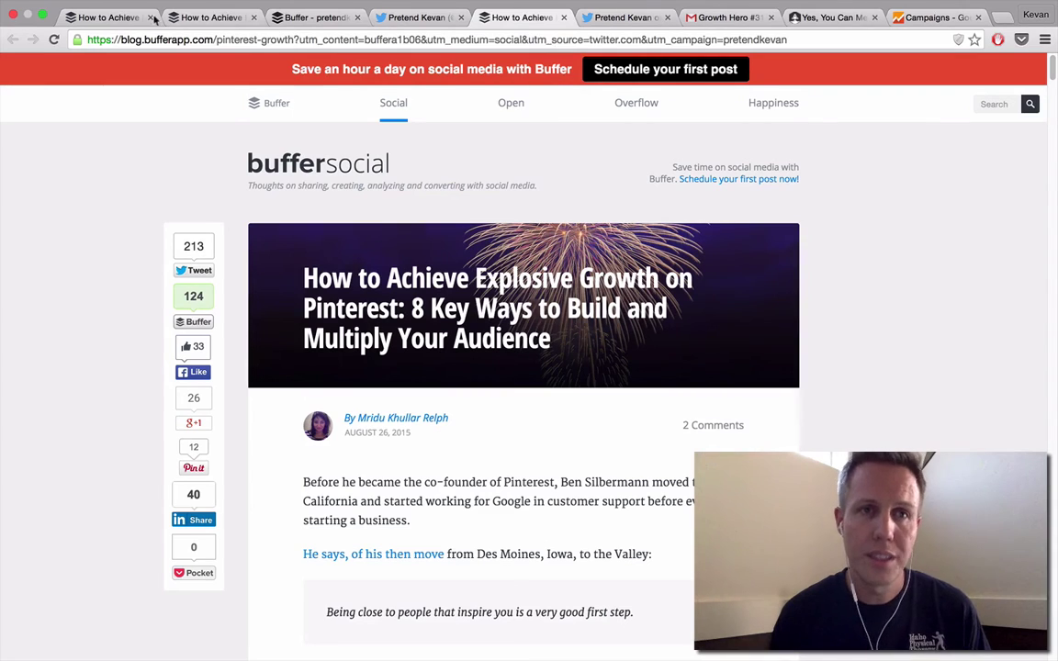
Append '?campaign=pretendkevan' to the untagged blog post's address and select the full URL
click(106, 17)
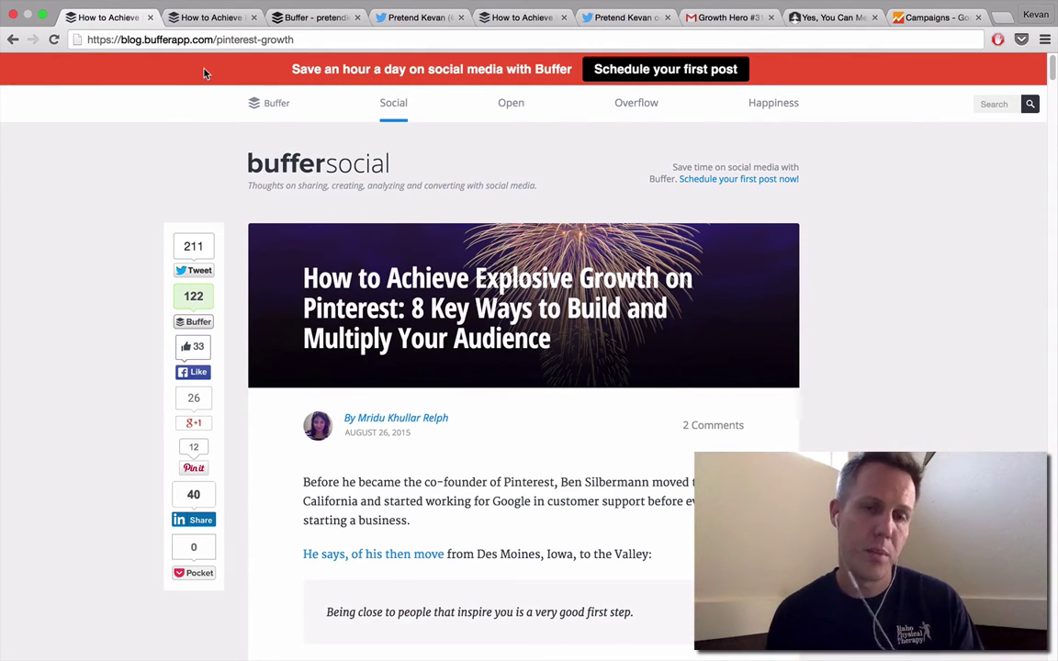
click(343, 40)
key(Right)
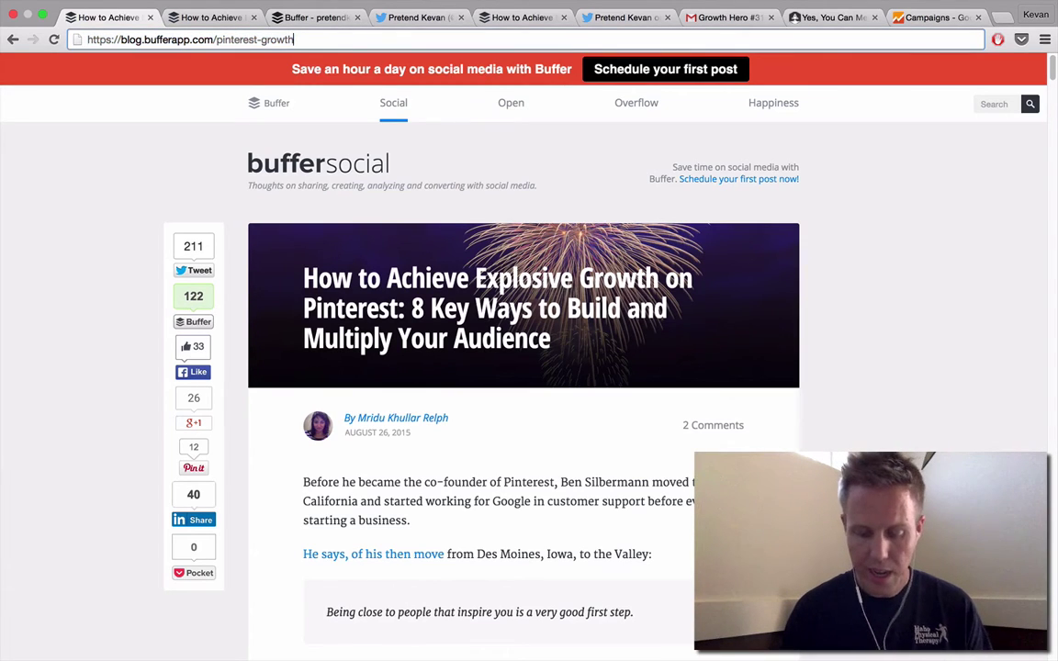
text(?)
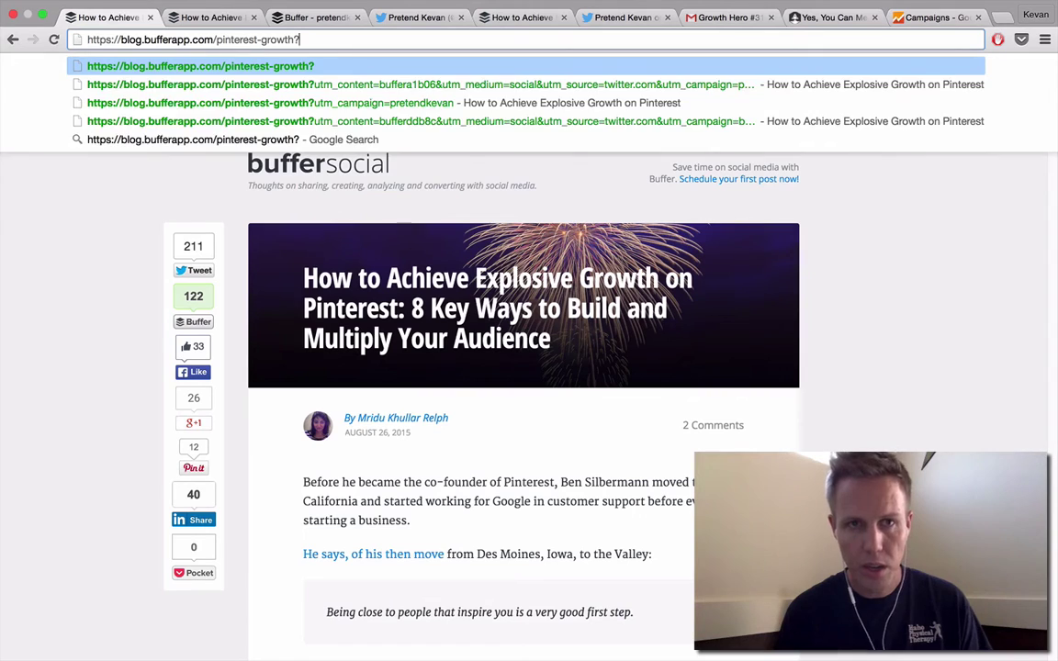
text(campaign)
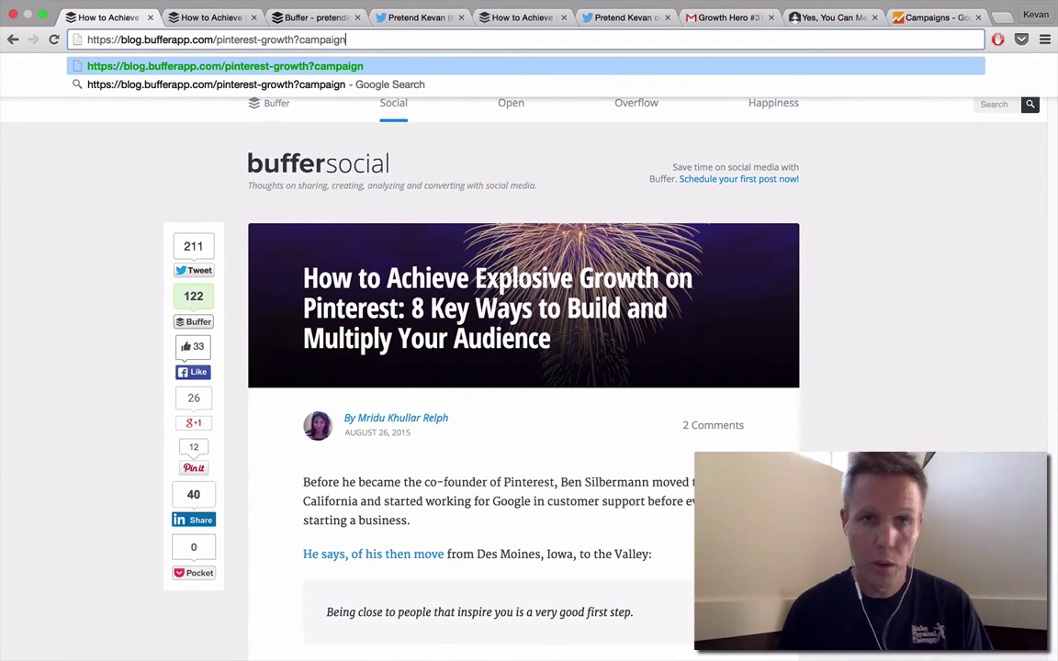
text(=pre)
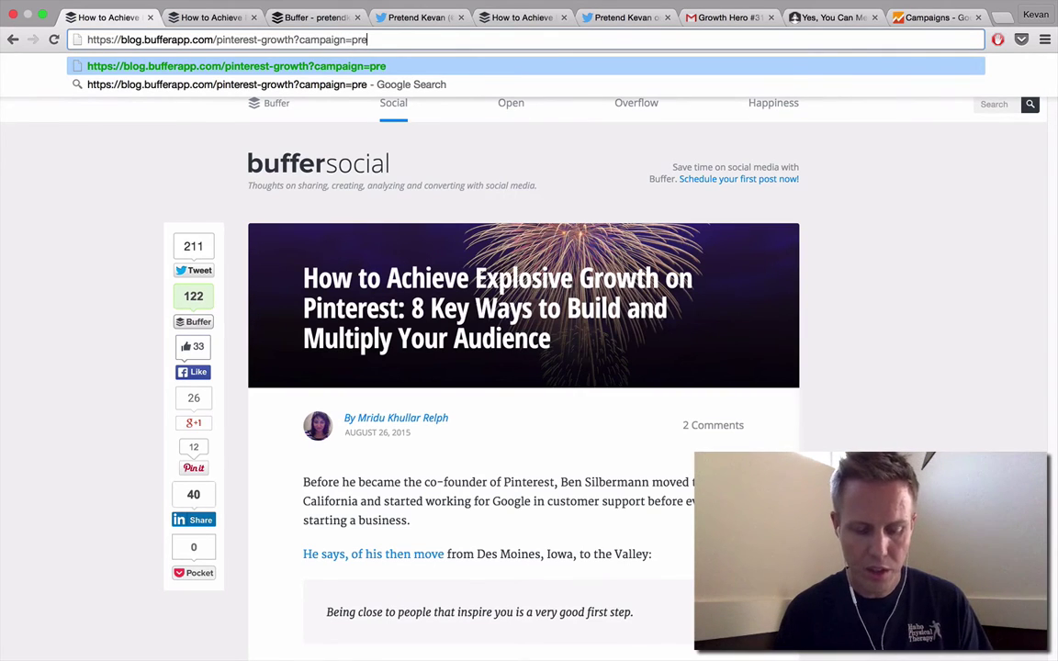
text(tendkevan)
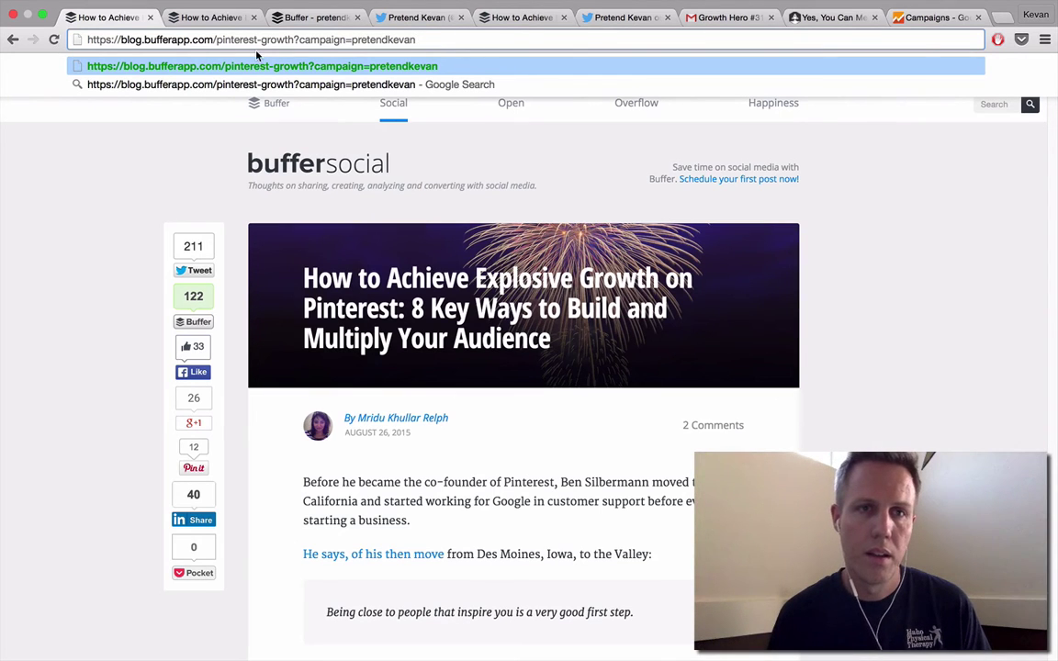
key(super+a)
key(super+c)
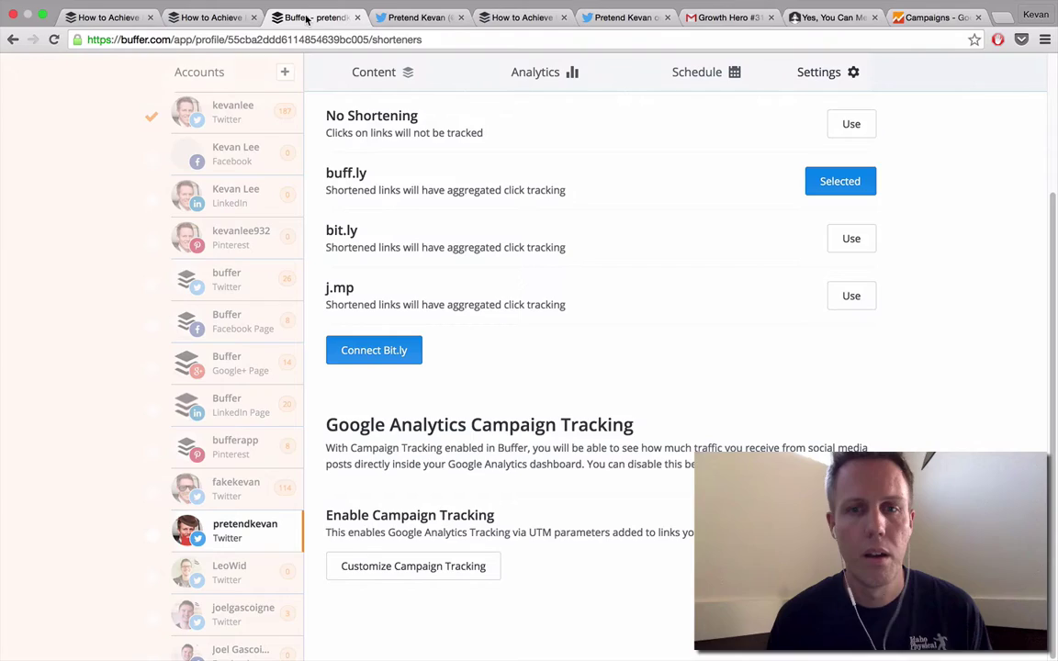
click(280, 17)
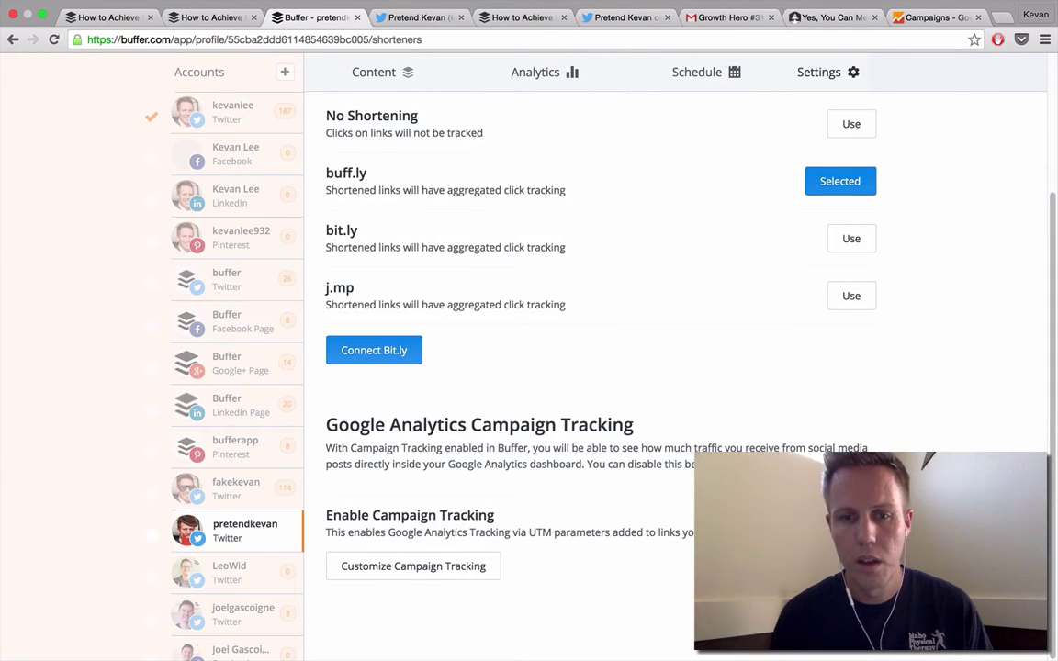
Compose a Buffer post 'Testing this link:' with the pasted blog URL, shortened to buff.ly/1LC3iDx
scroll(597, 367, up, 1)
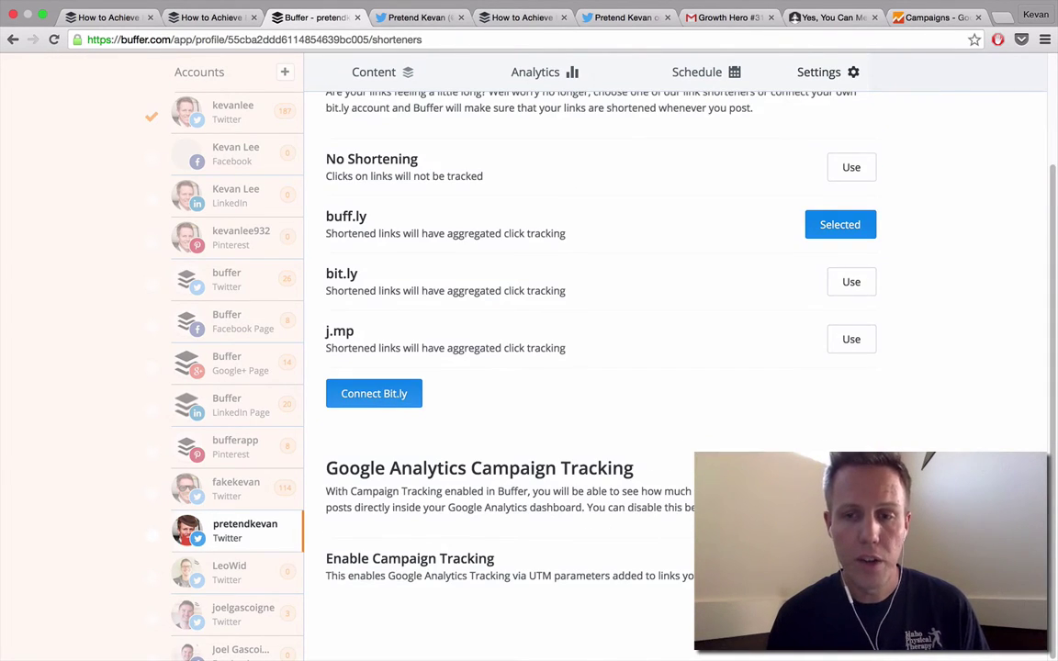
scroll(596, 367, up, 3)
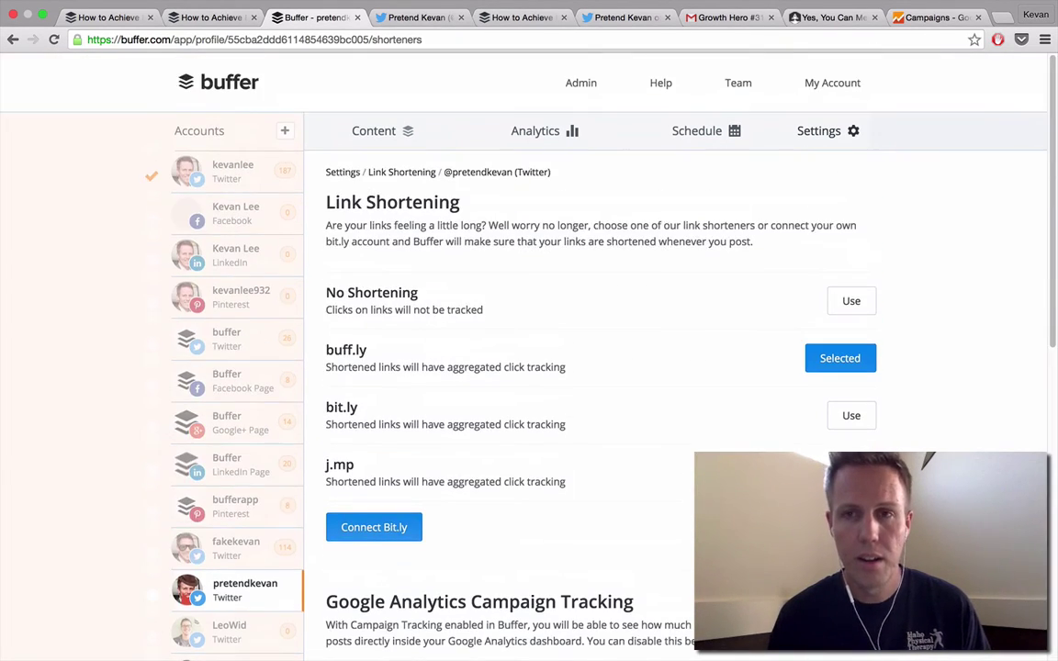
click(378, 133)
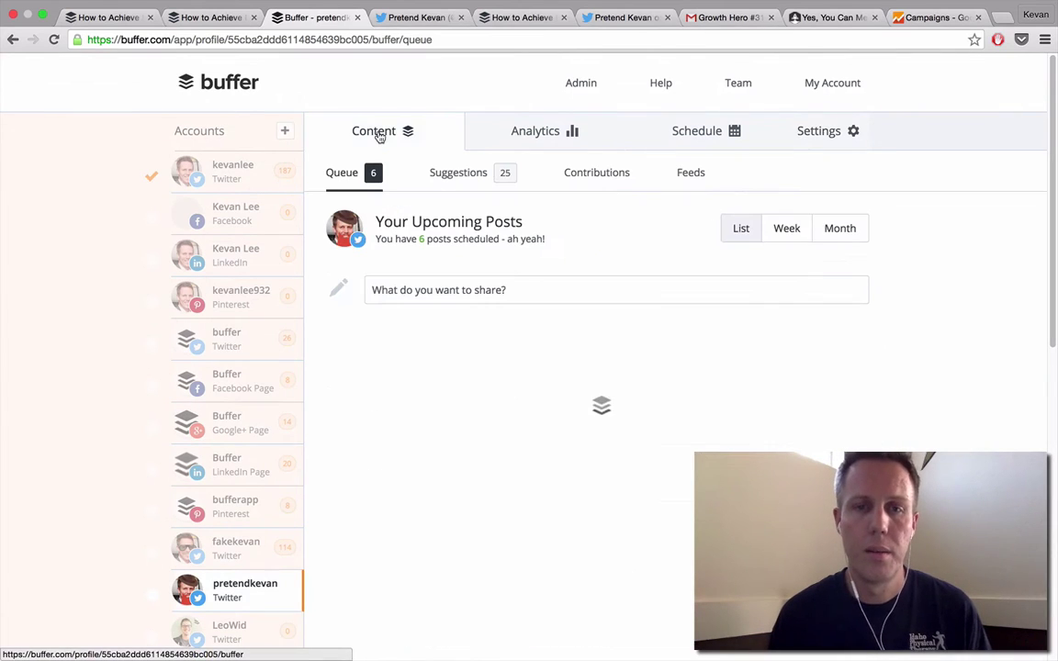
click(519, 292)
text(Tes)
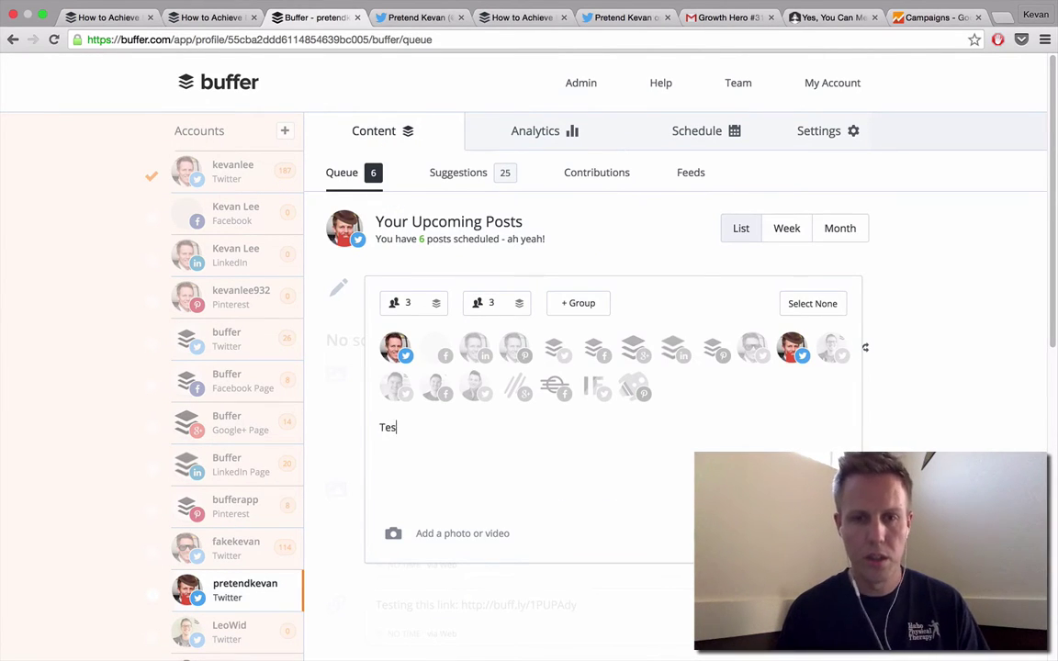
text(ting this link:)
key(super+v)
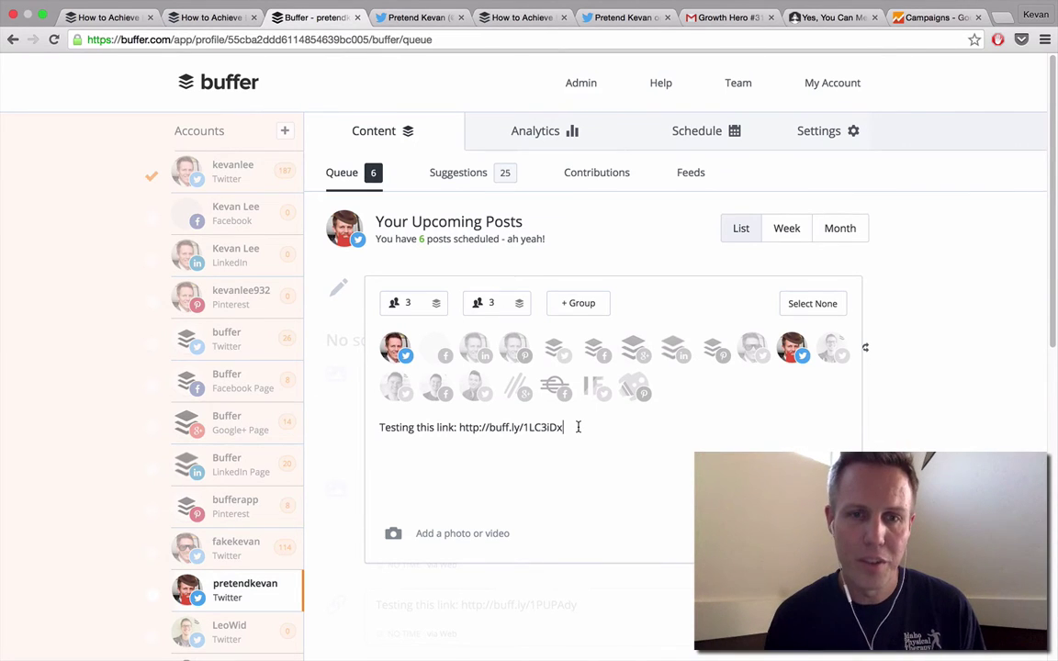
key(ctrl+Tab)
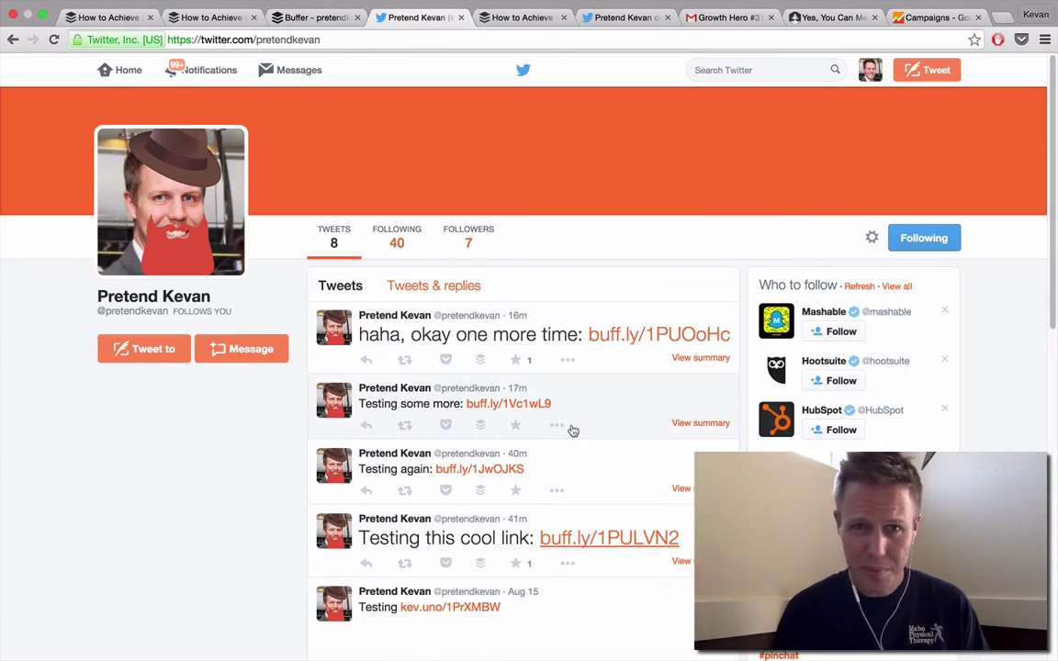
Open the tweets' buff.ly links to check that each blog URL carries UTM campaign tags
click(526, 404)
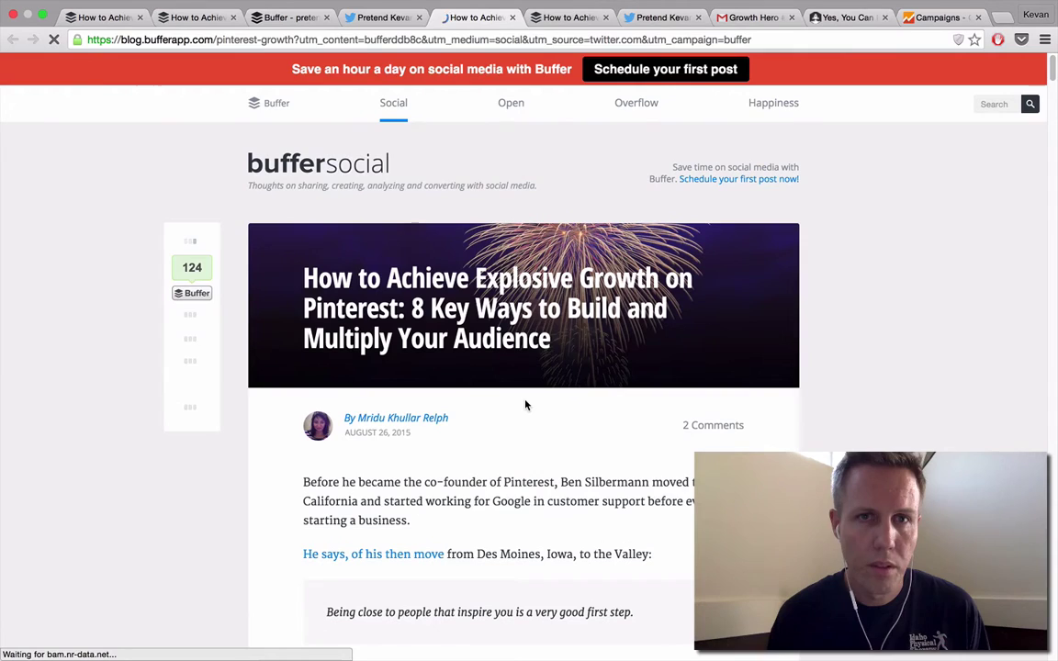
key(super+w)
click(485, 469)
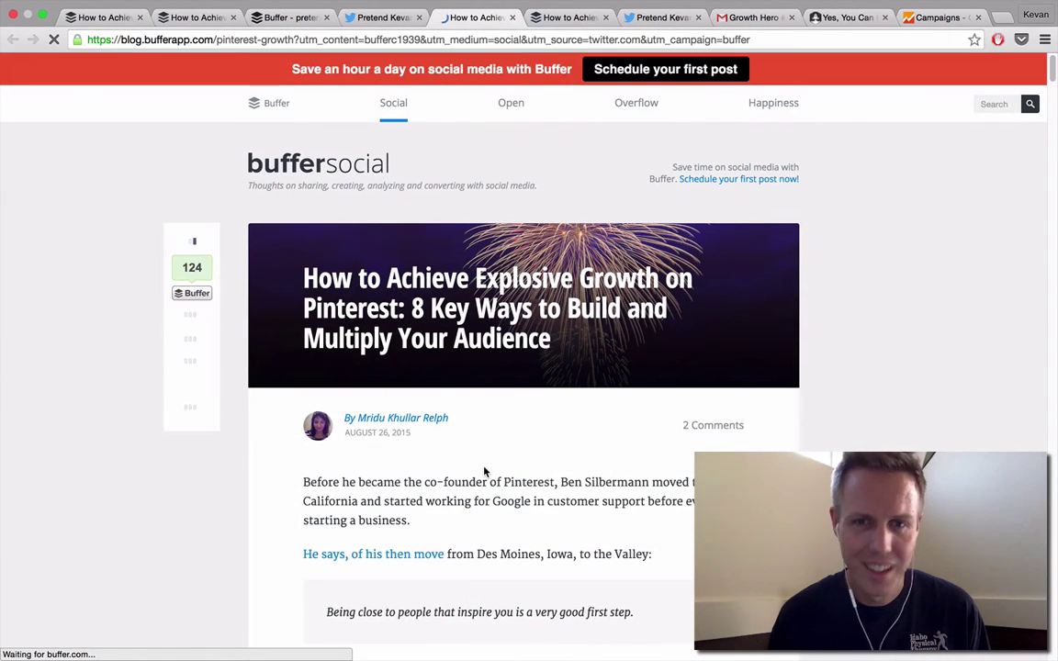
key(super+w)
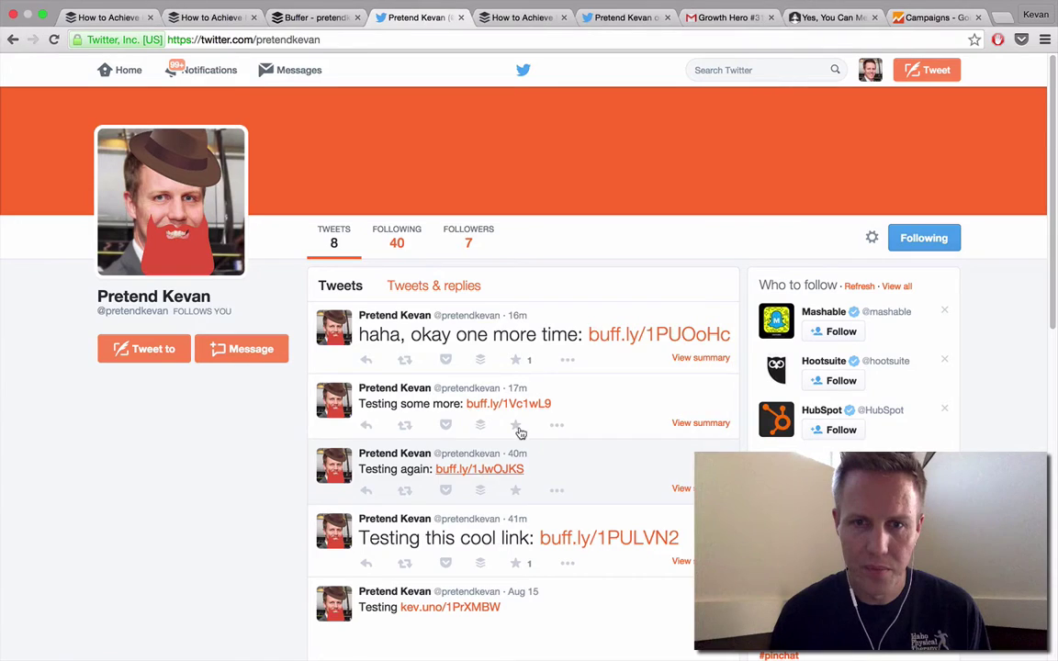
click(624, 334)
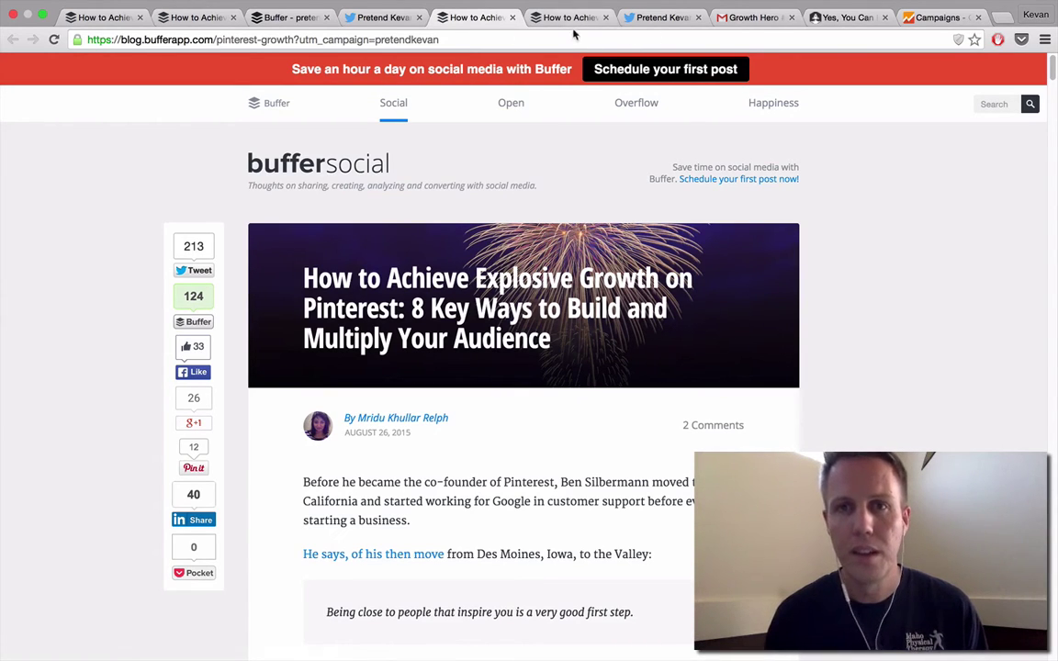
click(753, 18)
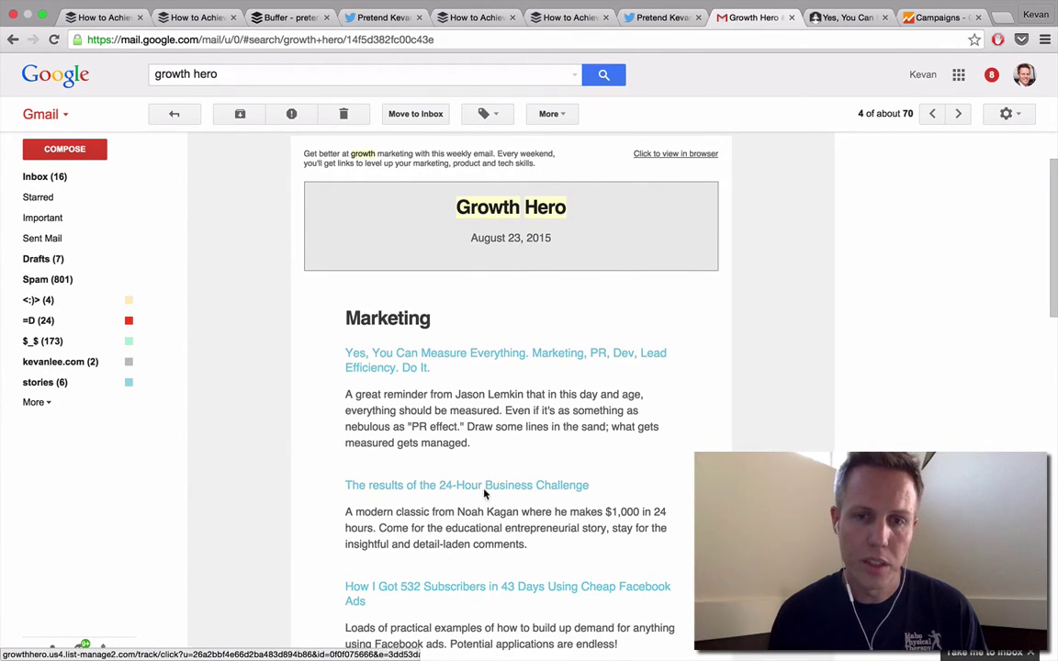
Open the 'Yes, You Can Measure Everything' SaaStr link from the Growth Hero newsletter
click(512, 355)
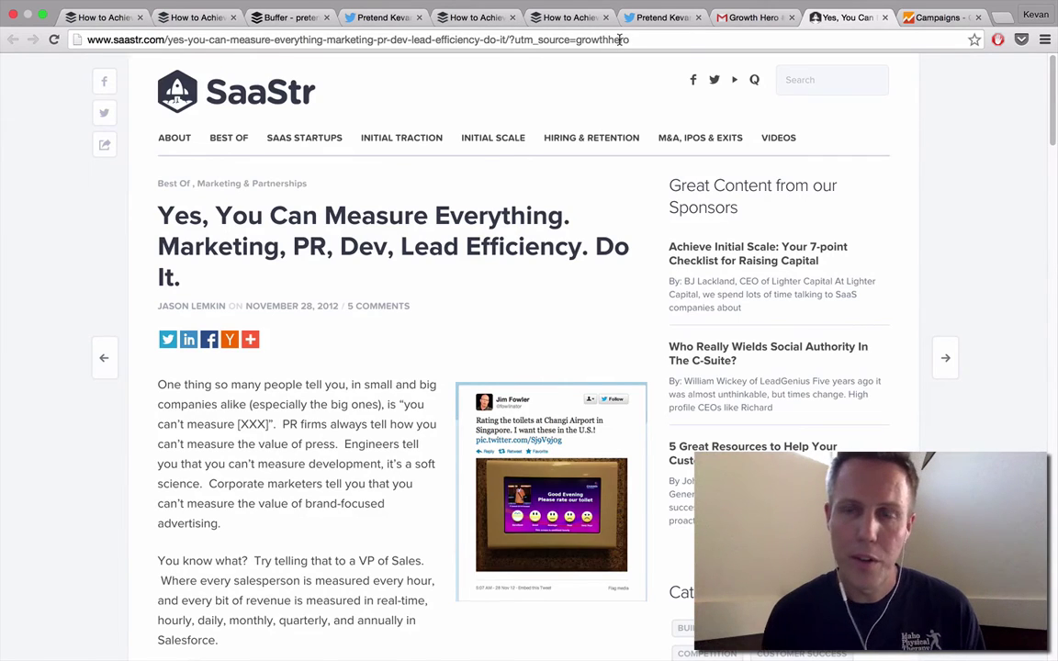
Switch to the Google Analytics Campaigns report tab
key(ctrl+Tab)
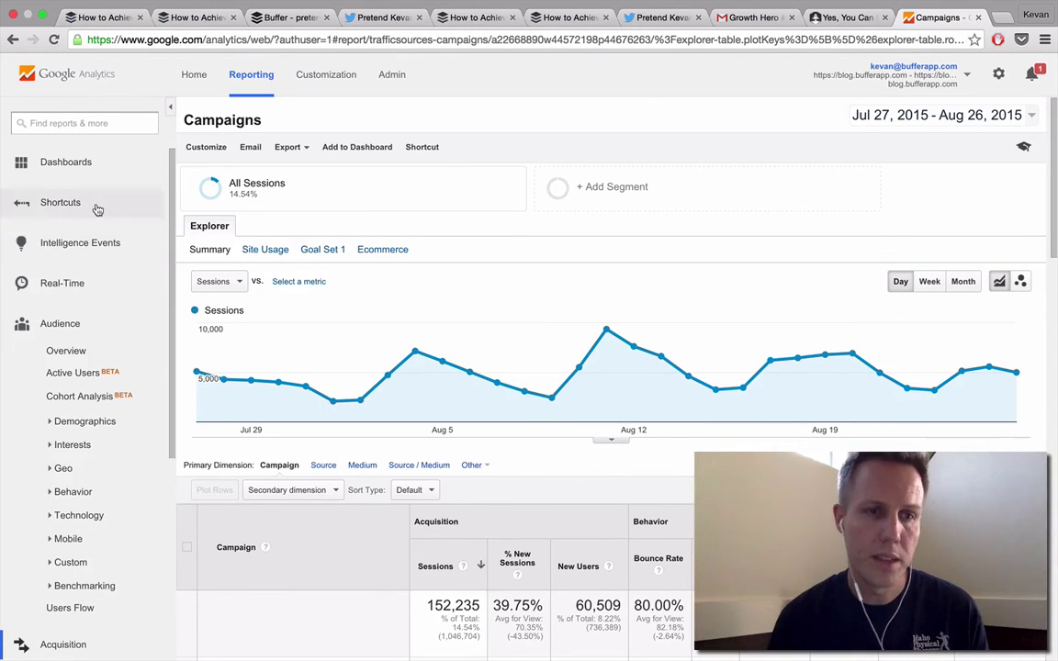
scroll(84, 239, down, 5)
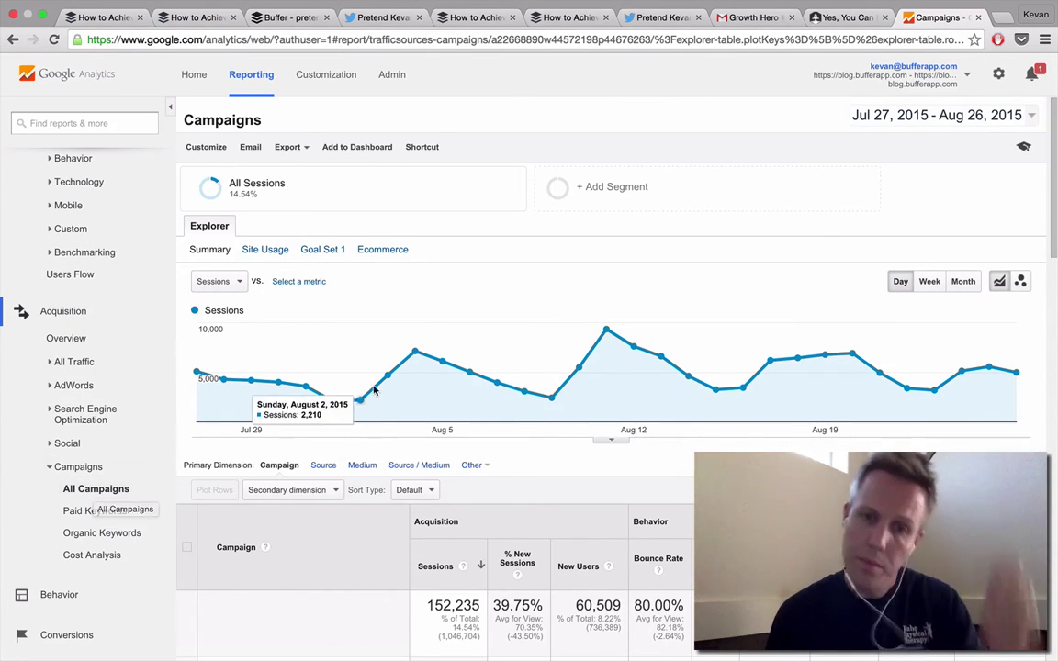
scroll(475, 300, down, 5)
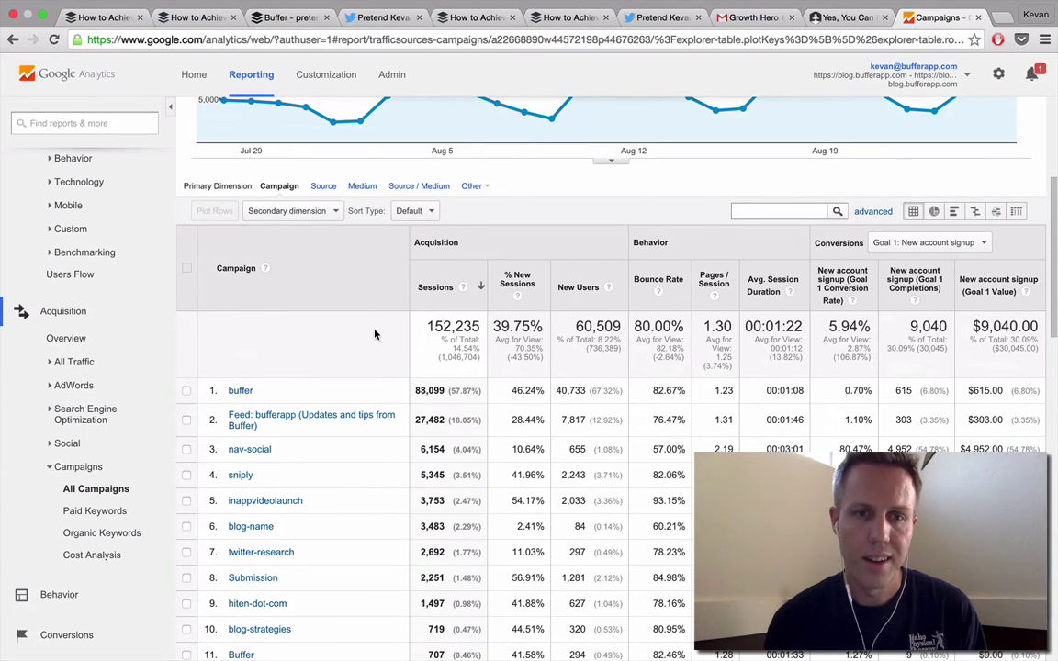
scroll(374, 334, down, 1)
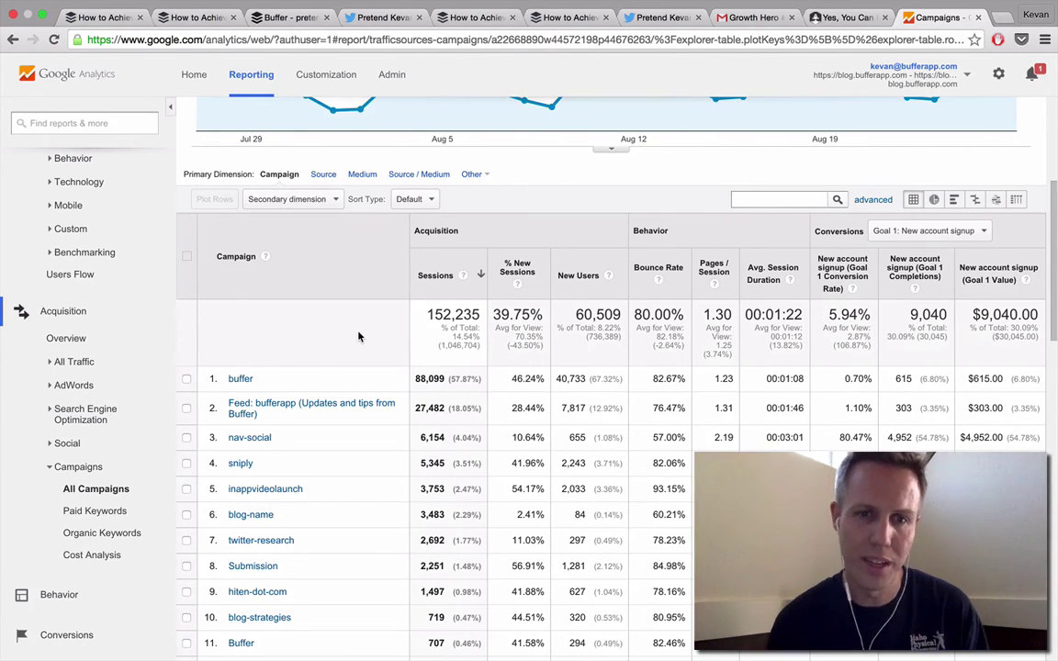
scroll(376, 304, down, 3)
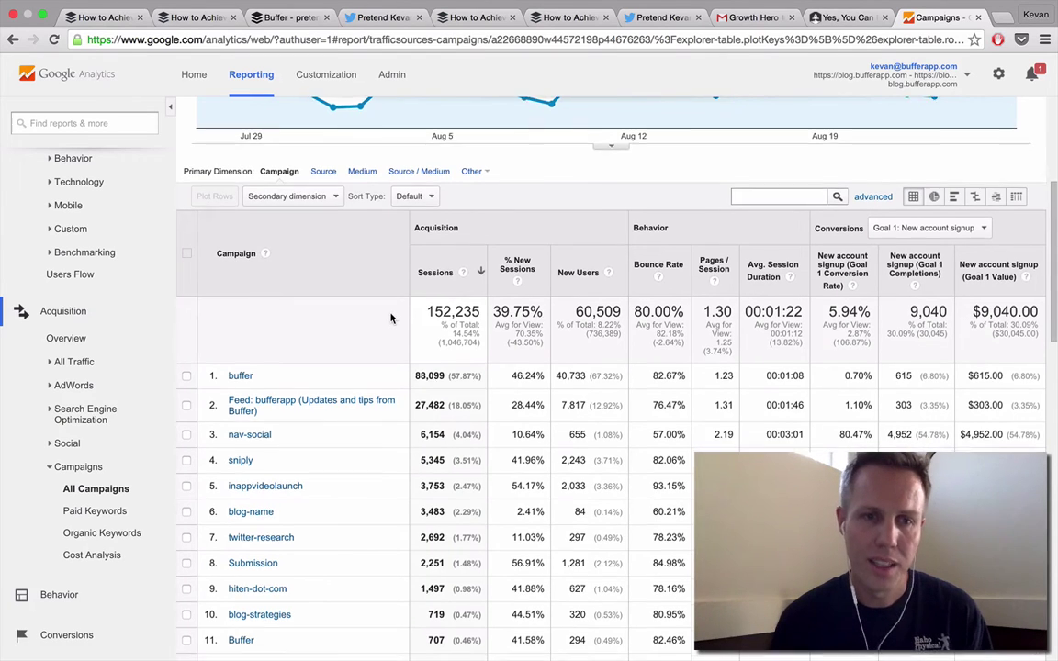
scroll(390, 317, down, 1)
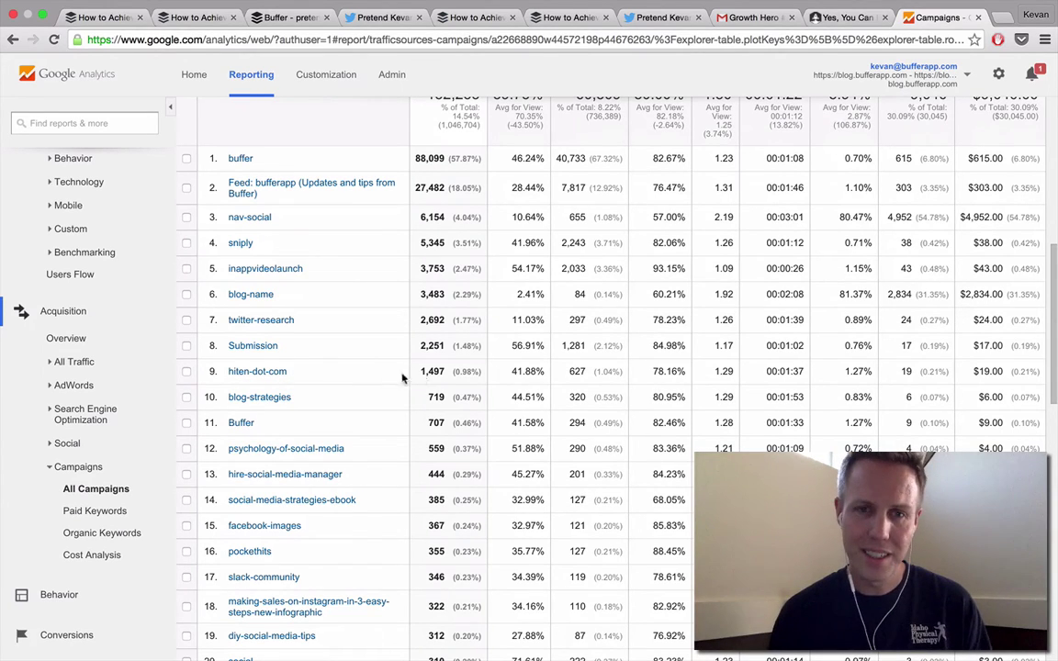
scroll(390, 363, down, 1)
scroll(397, 358, down, 5)
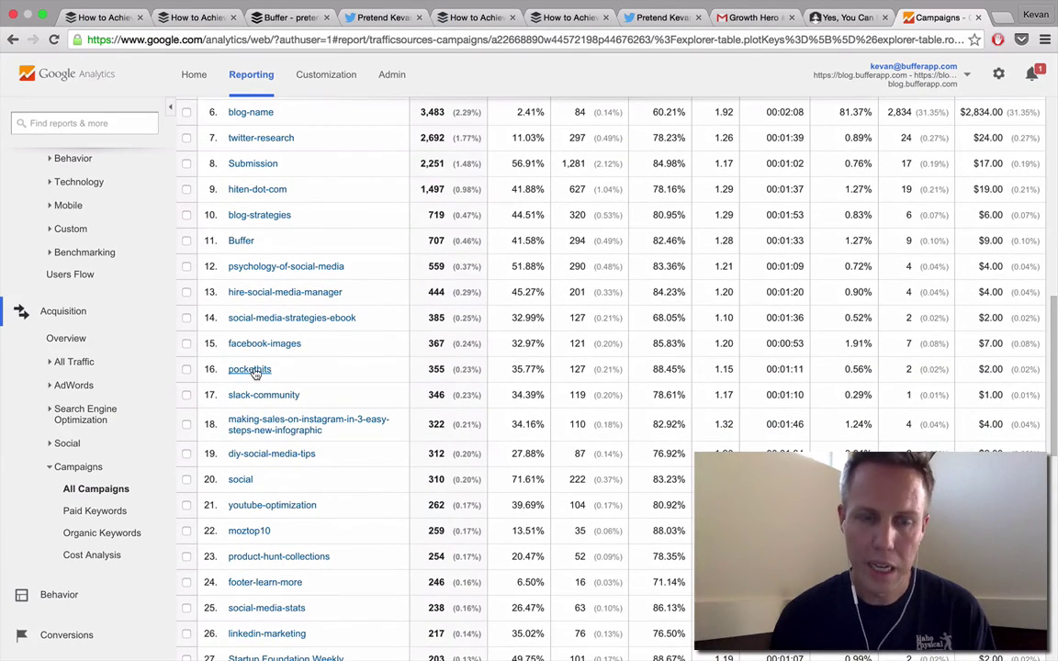
scroll(358, 371, down, 3)
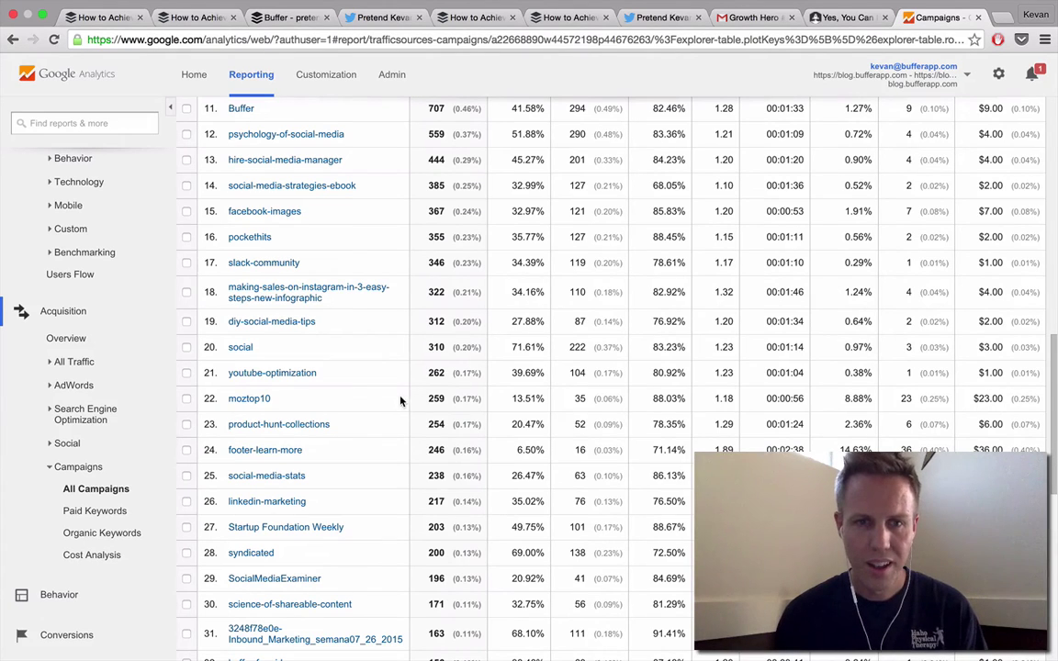
scroll(400, 400, up, 12)
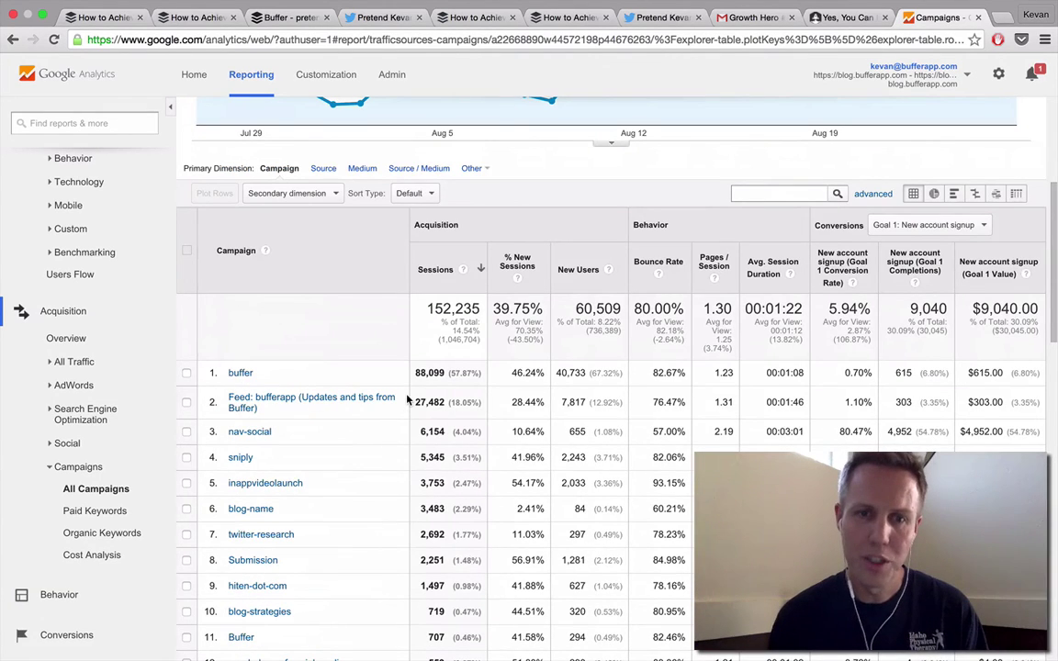